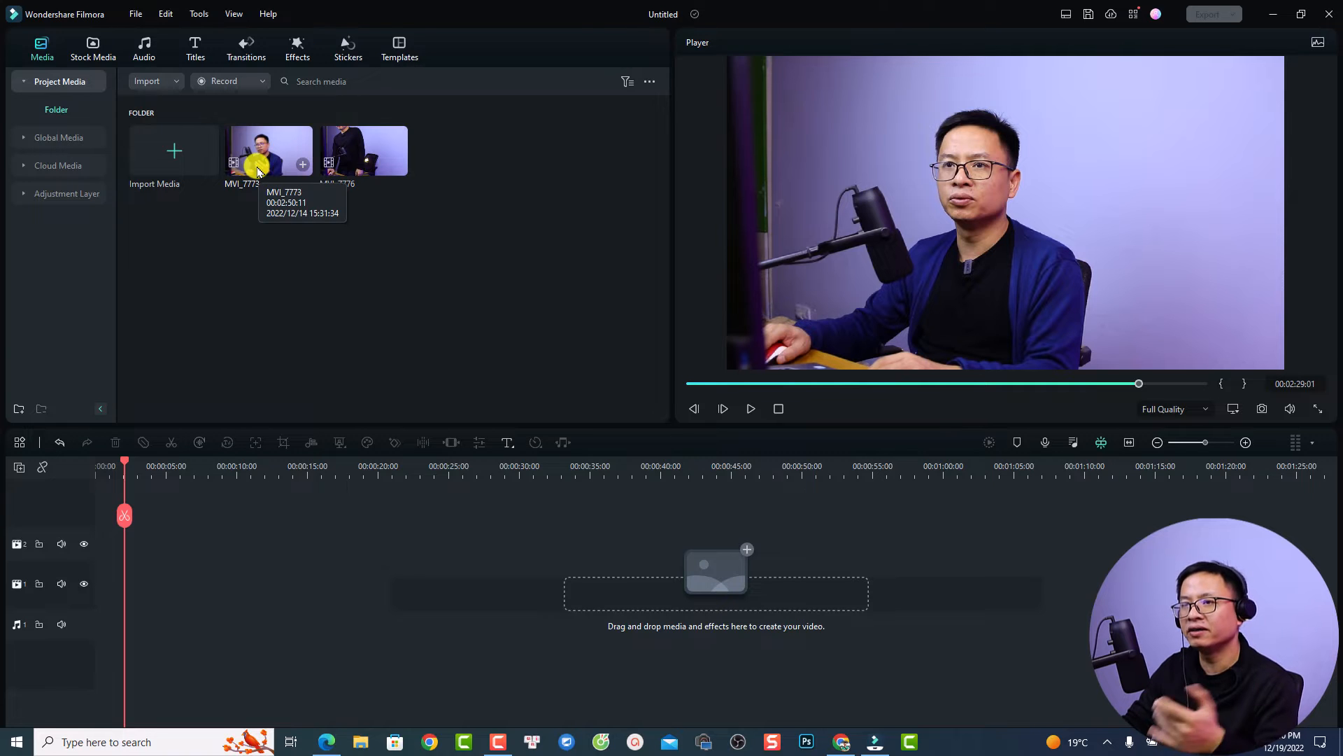
# Step: Preview the MVI_7773 clip and launch Silence Detection from its Project Media context menu
pyautogui.doubleClick(262, 160)
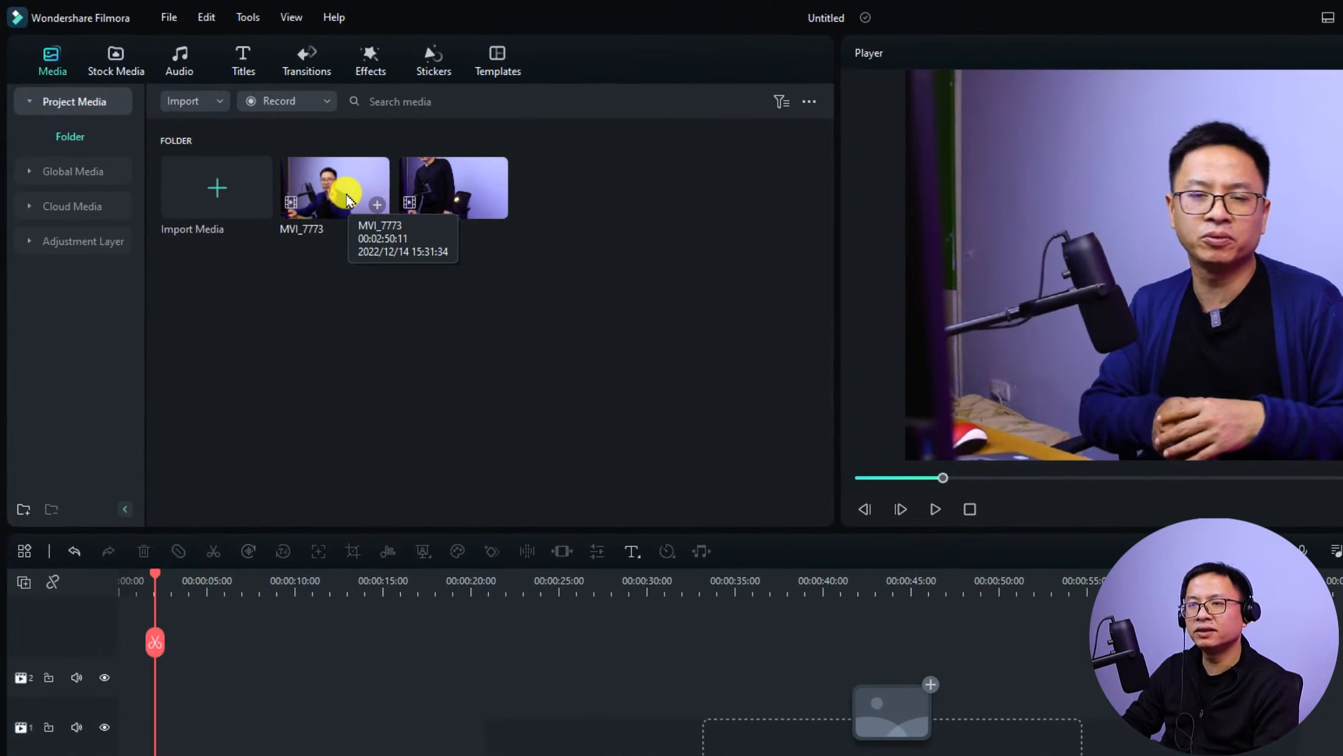
pyautogui.rightClick(347, 198)
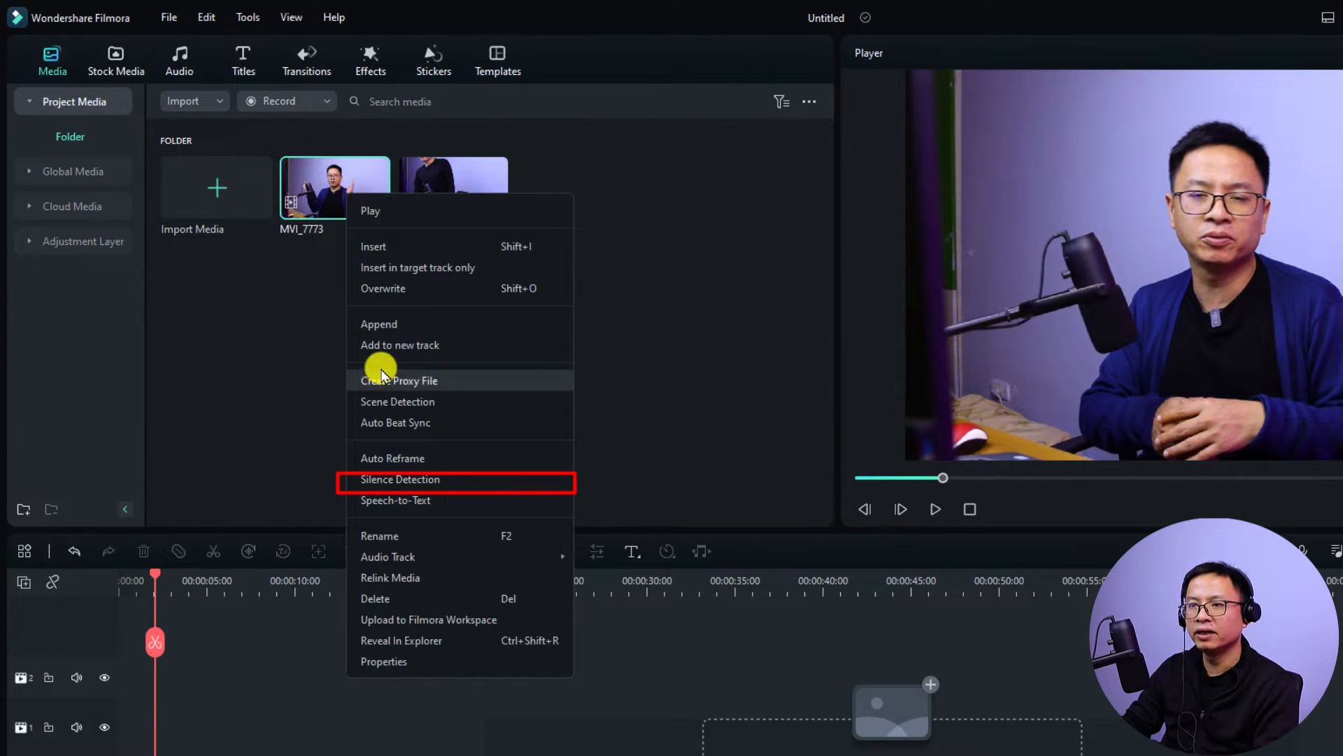
pyautogui.click(389, 479)
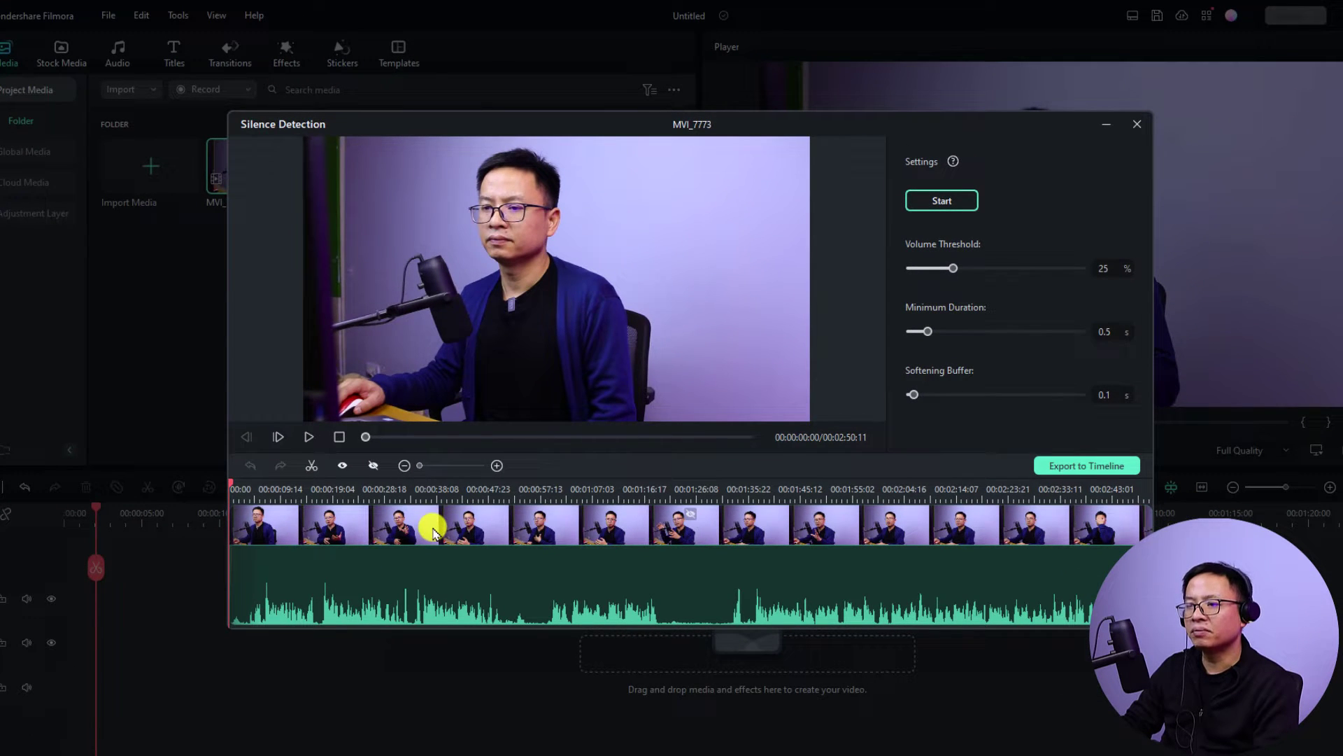
pyautogui.click(433, 531)
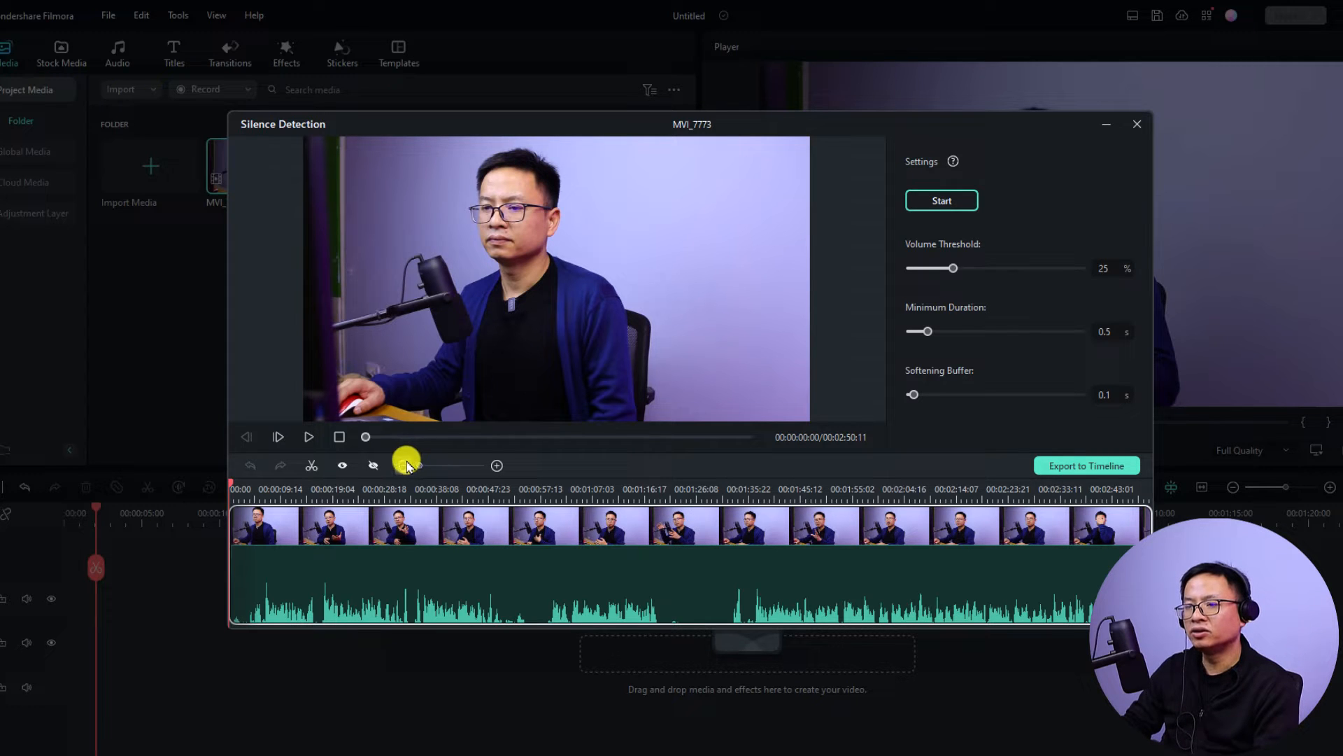
pyautogui.click(495, 465)
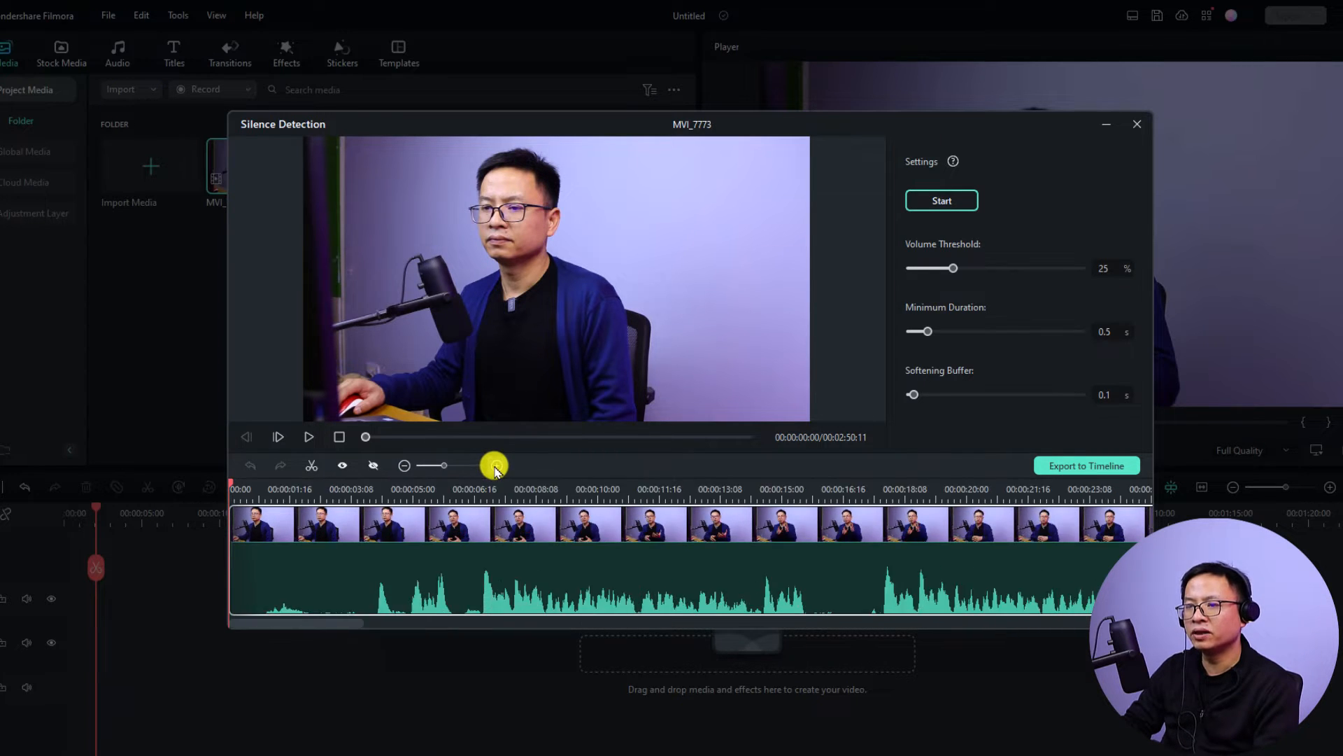
pyautogui.click(411, 489)
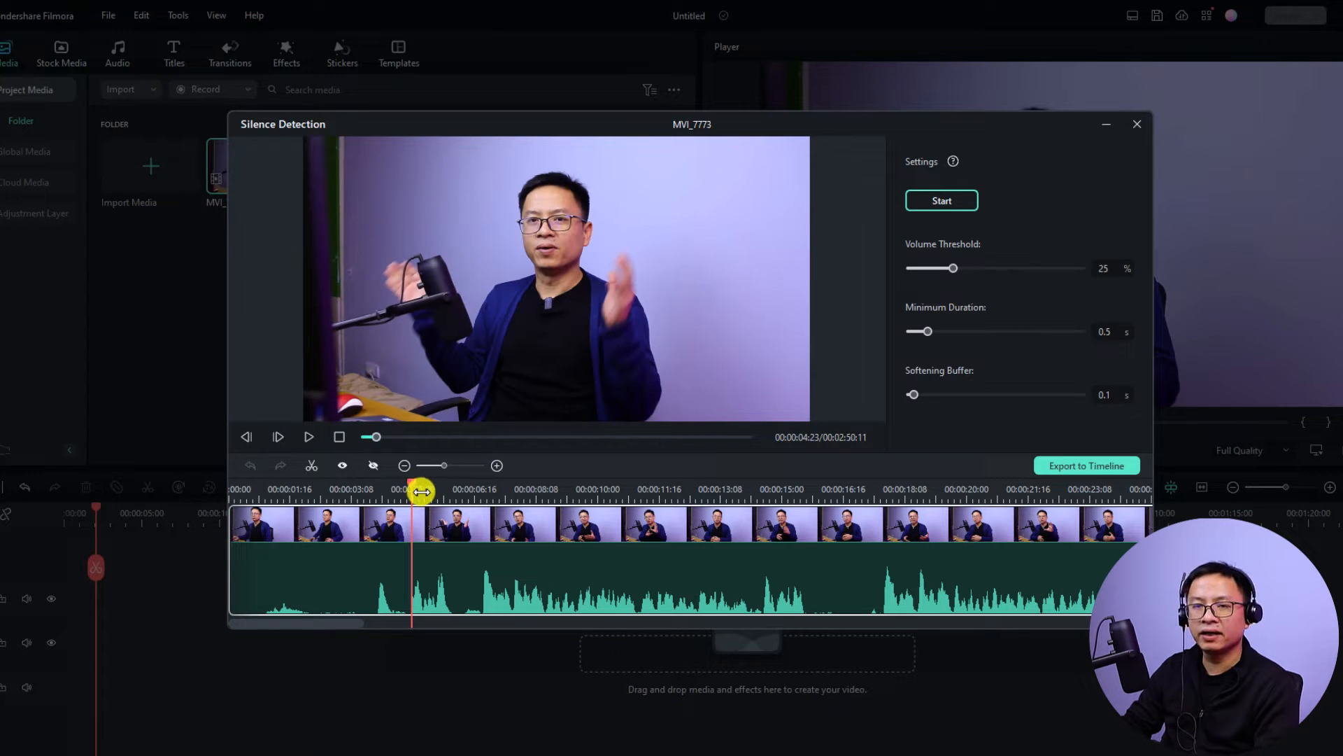
pyautogui.click(313, 466)
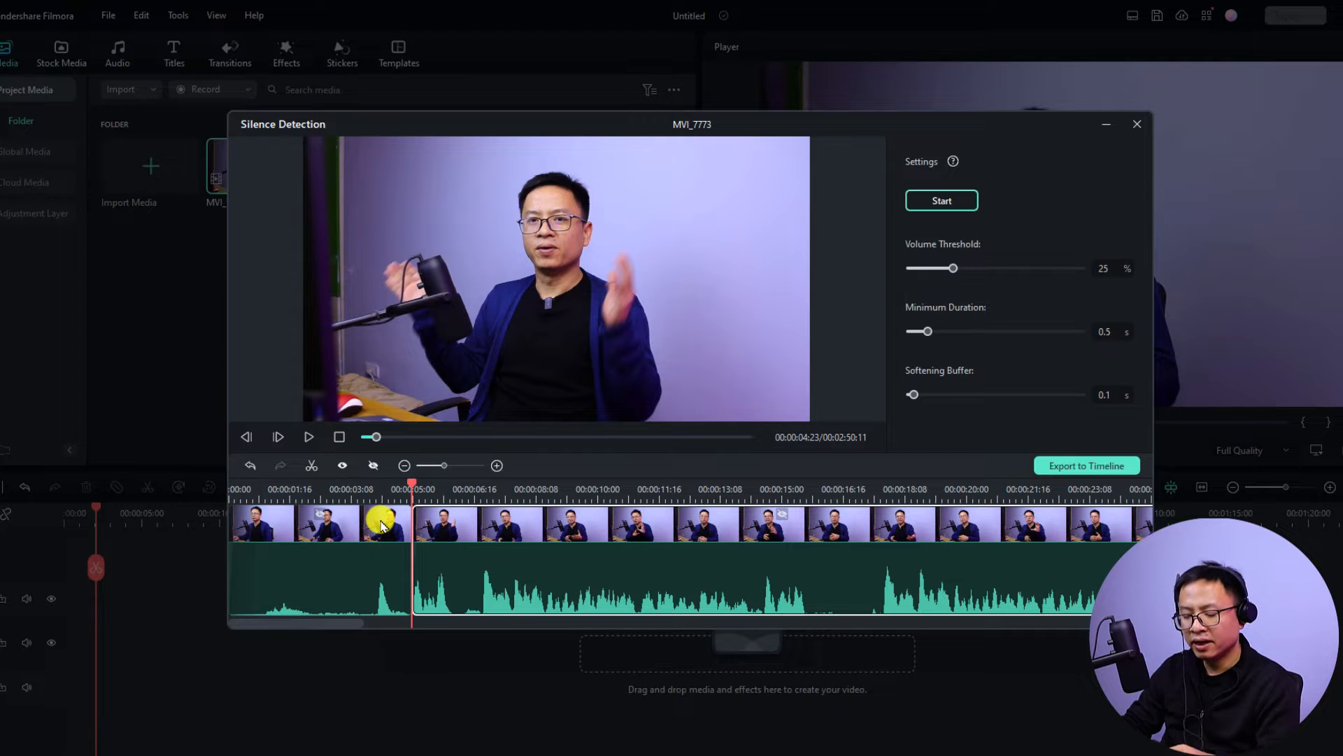
pyautogui.click(381, 522)
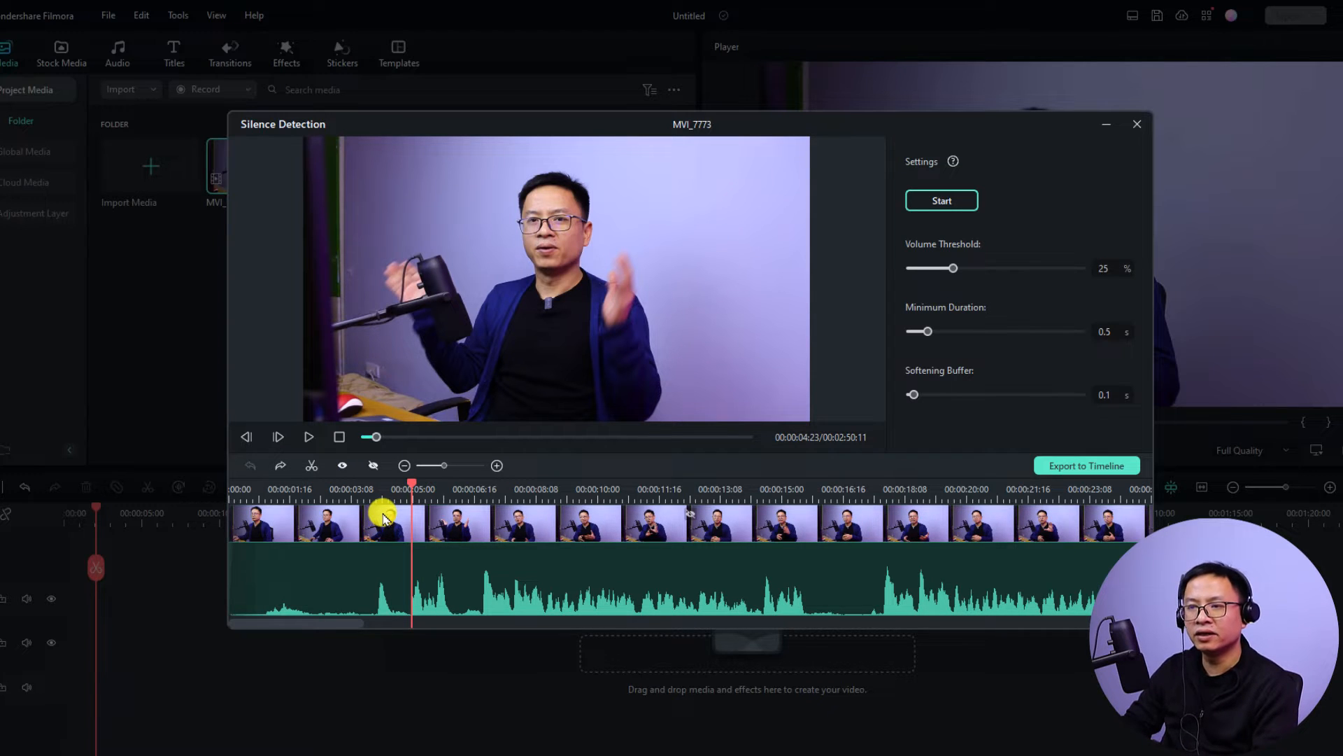
pyautogui.click(303, 436)
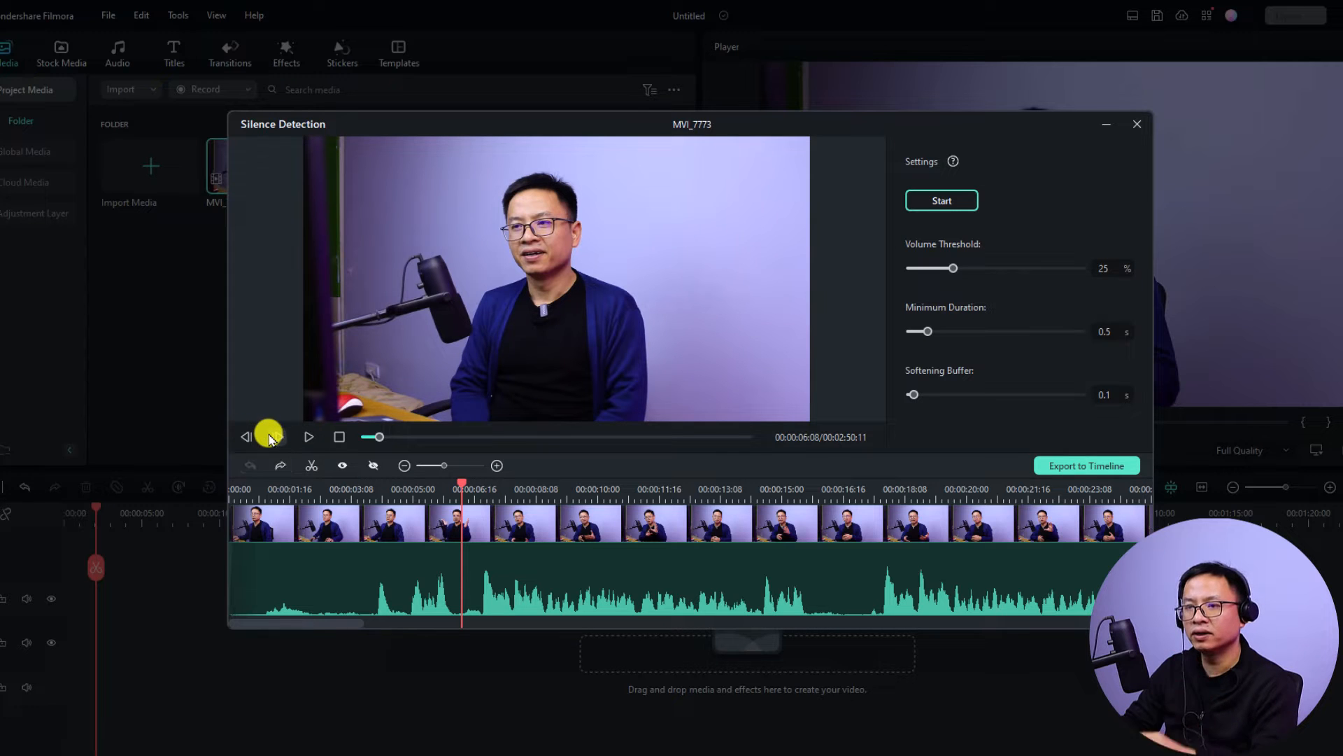
pyautogui.click(273, 437)
pyautogui.click(274, 438)
pyautogui.click(243, 436)
pyautogui.click(244, 438)
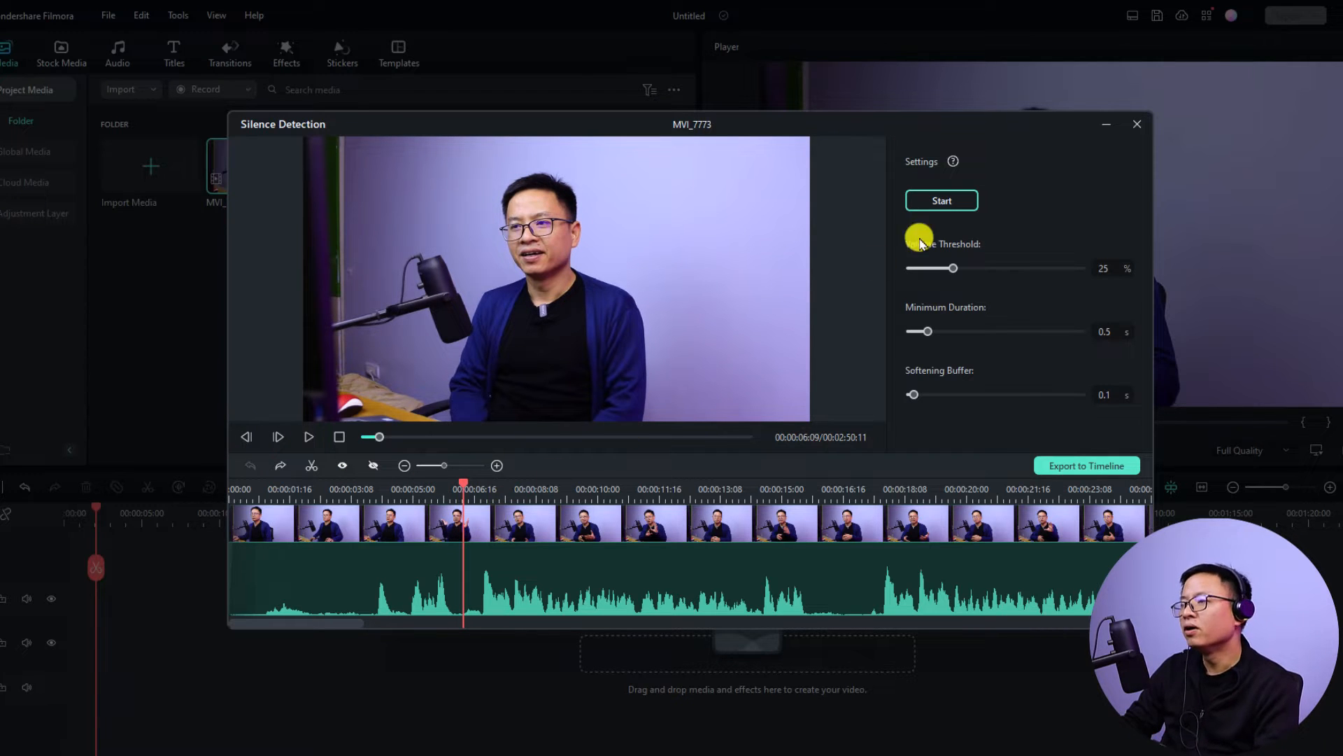
# Step: Run silence analysis with threshold 25%, minimum duration 0.5 s and buffer 0.1 s
pyautogui.click(941, 201)
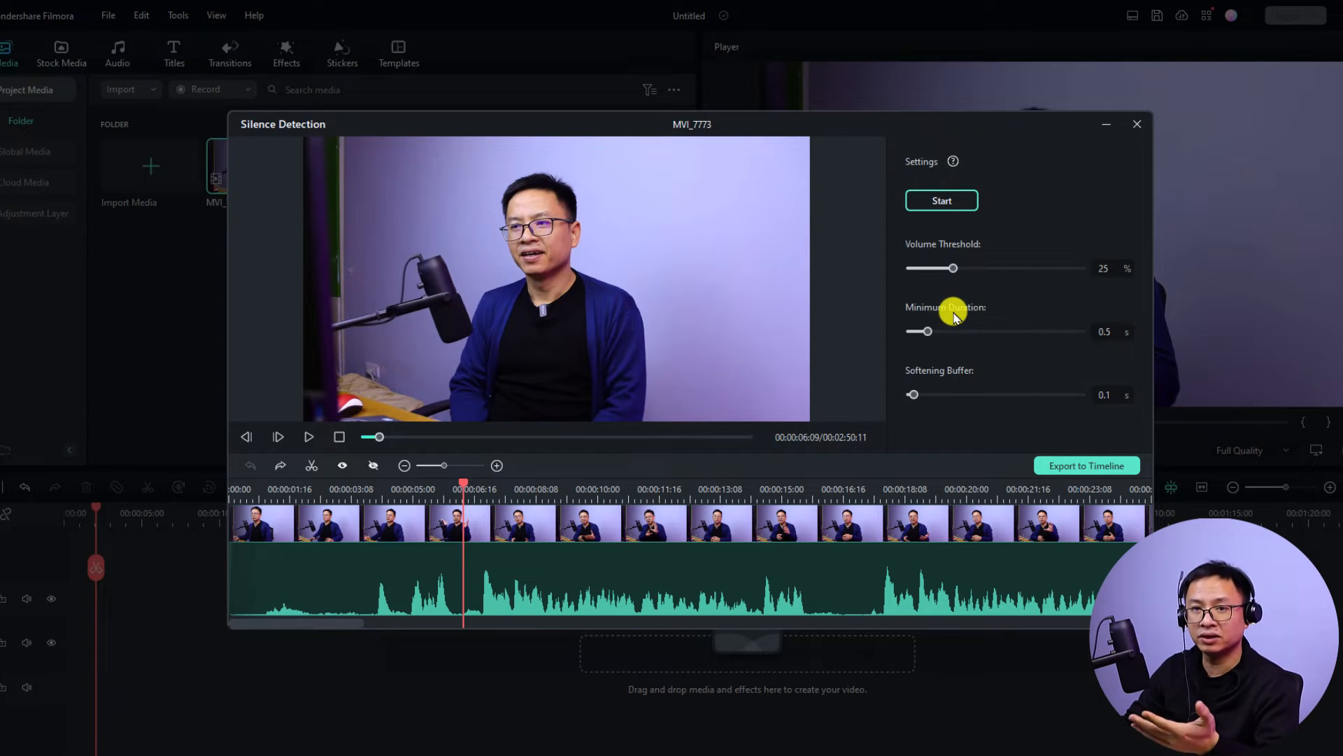
pyautogui.click(944, 200)
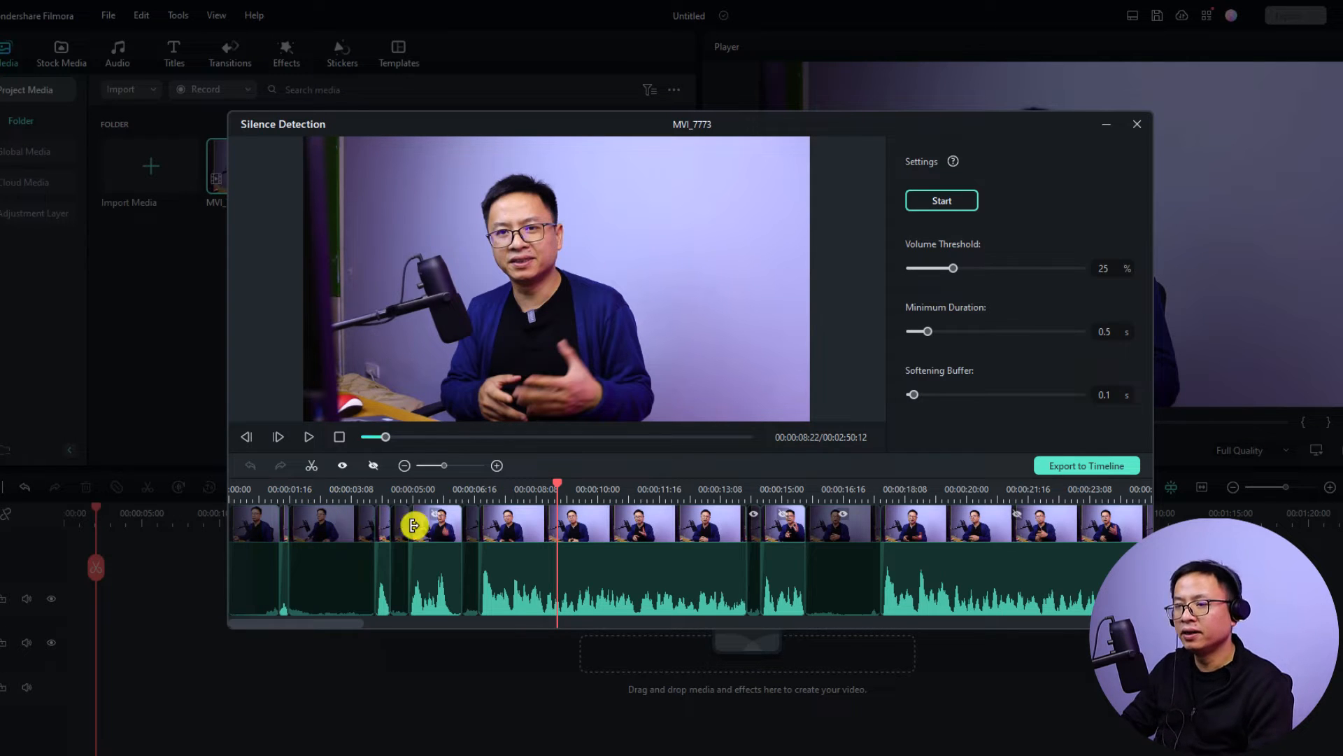
# Step: Play the processed preview from the start, then hide the narrow segment after the first detected part
pyautogui.click(249, 495)
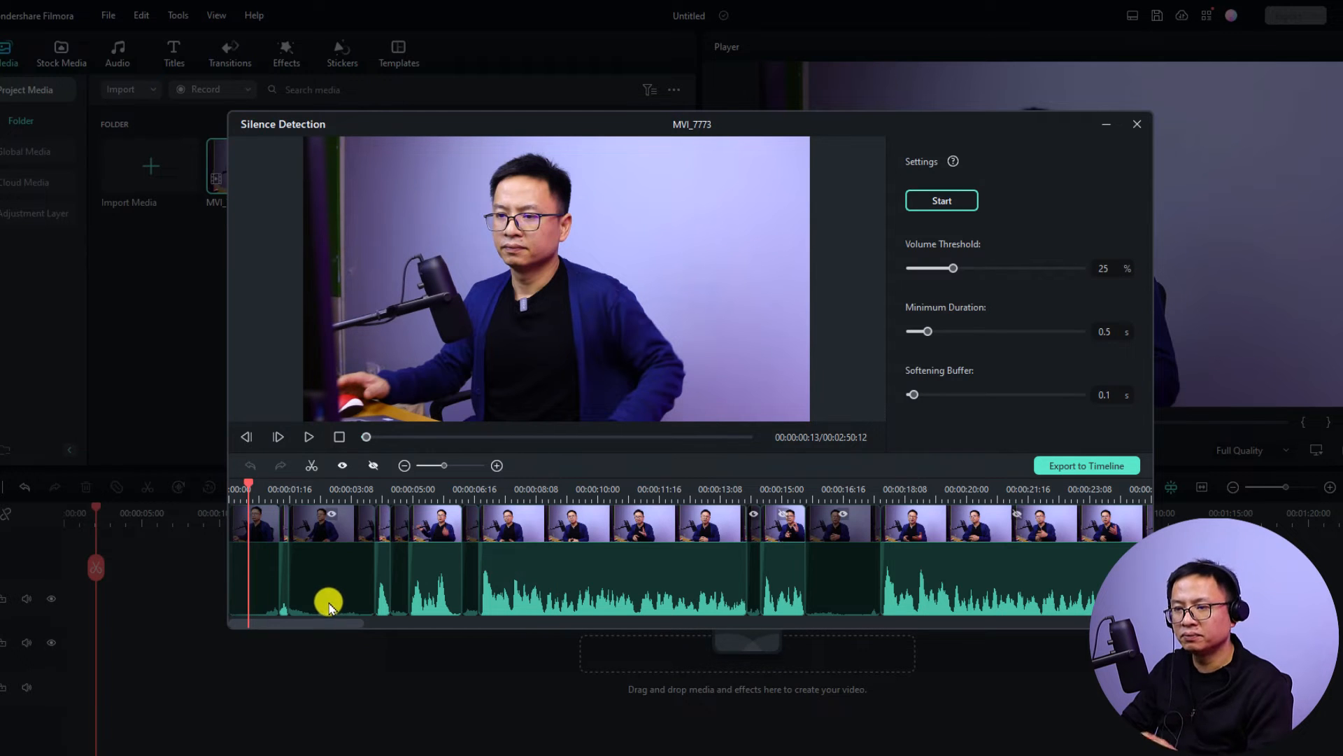
pyautogui.press('space')
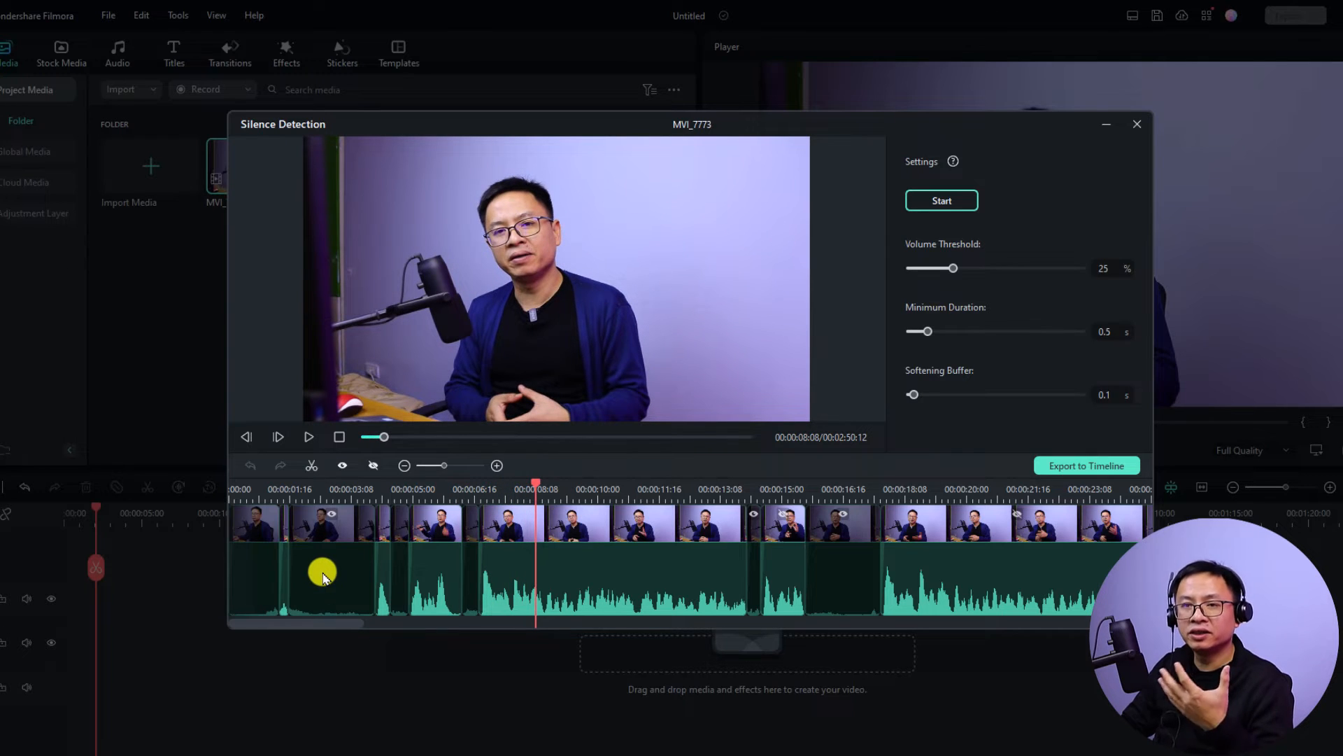
pyautogui.click(329, 533)
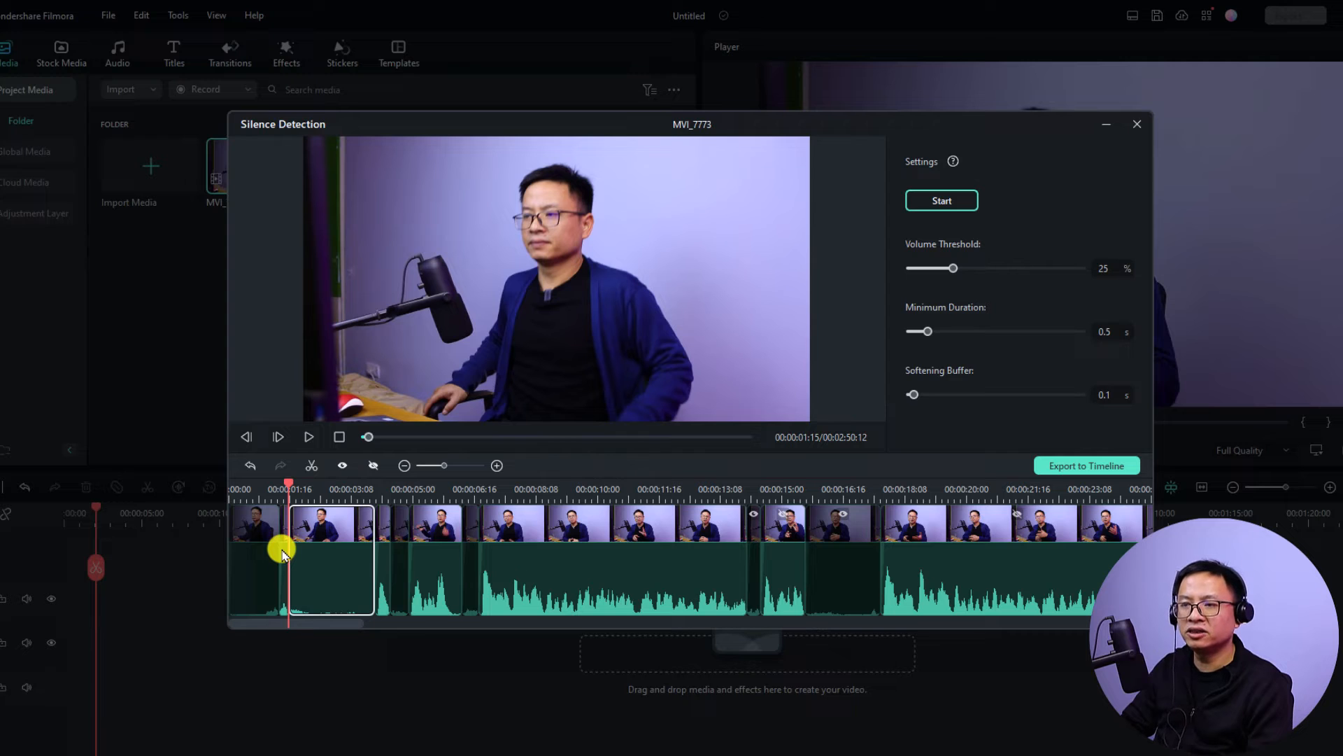
pyautogui.click(283, 551)
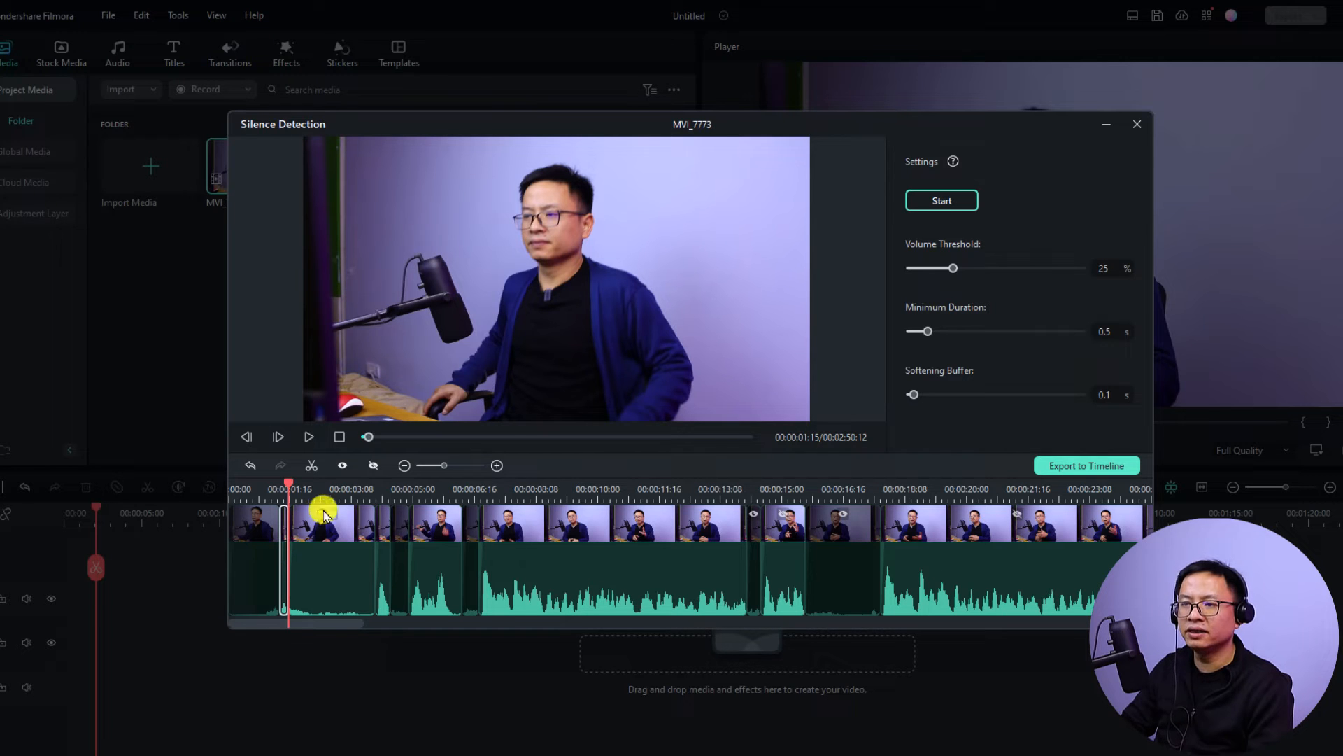
pyautogui.click(372, 465)
# Step: Exclude the segment near 00:05:00 and the short and long spoken sections after the first pause
pyautogui.click(380, 541)
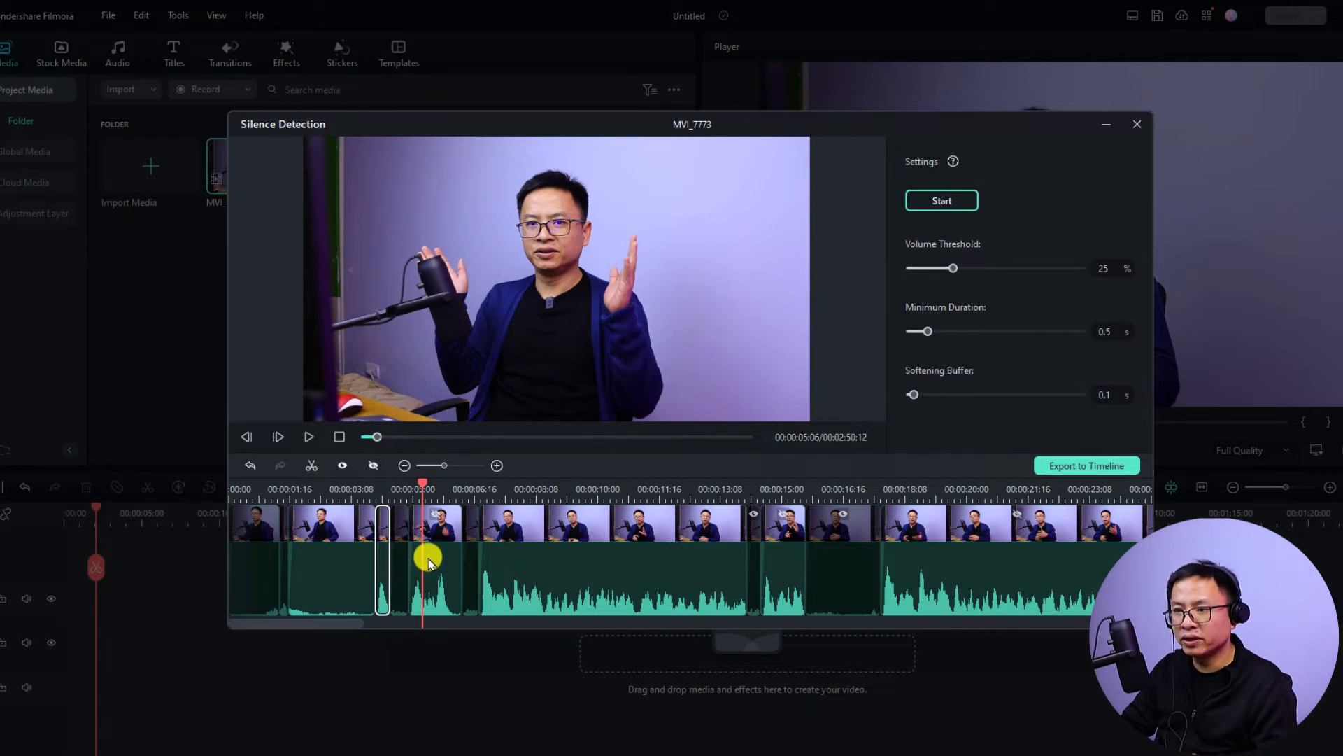
pyautogui.click(431, 541)
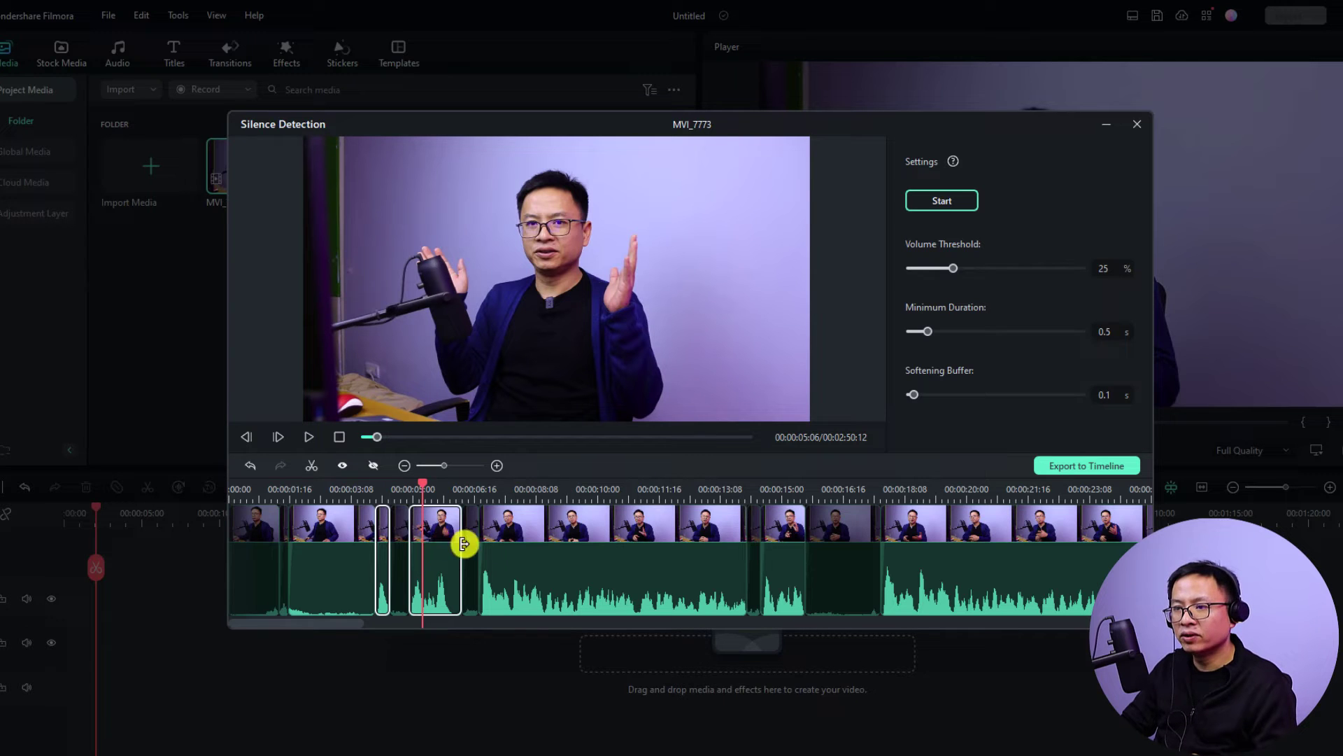
pyautogui.keyDown('ctrl'); pyautogui.click(508, 546); pyautogui.keyUp('ctrl')
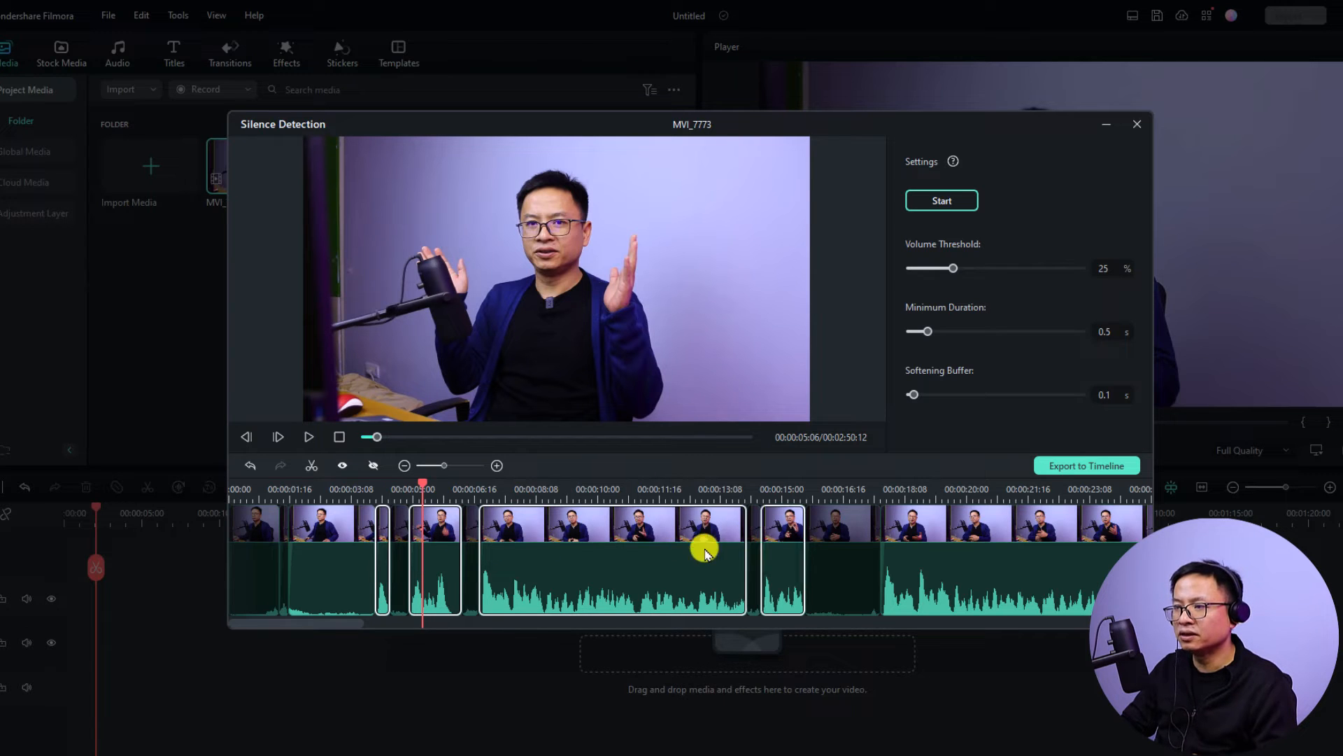
pyautogui.click(373, 465)
# Step: Preview the trimmed result, selecting the section just before the first cut along the way
pyautogui.press('space')
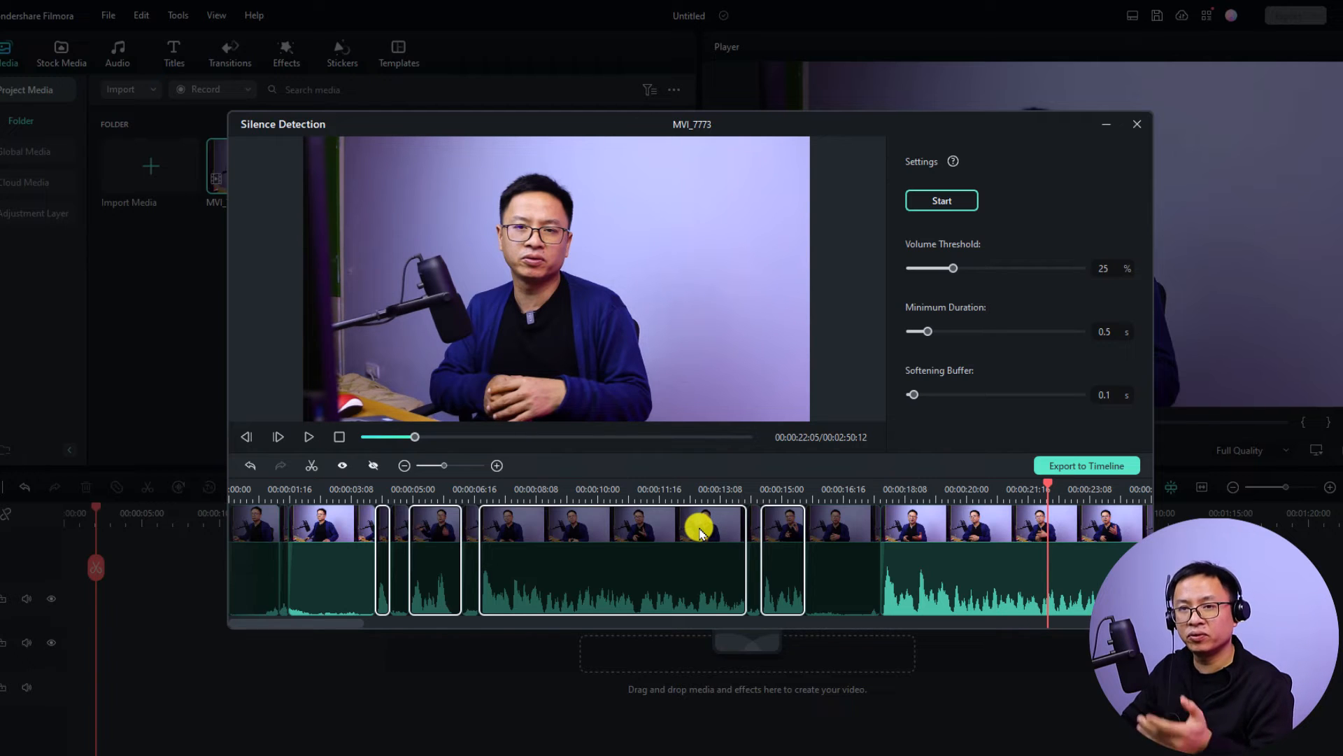
pyautogui.click(357, 532)
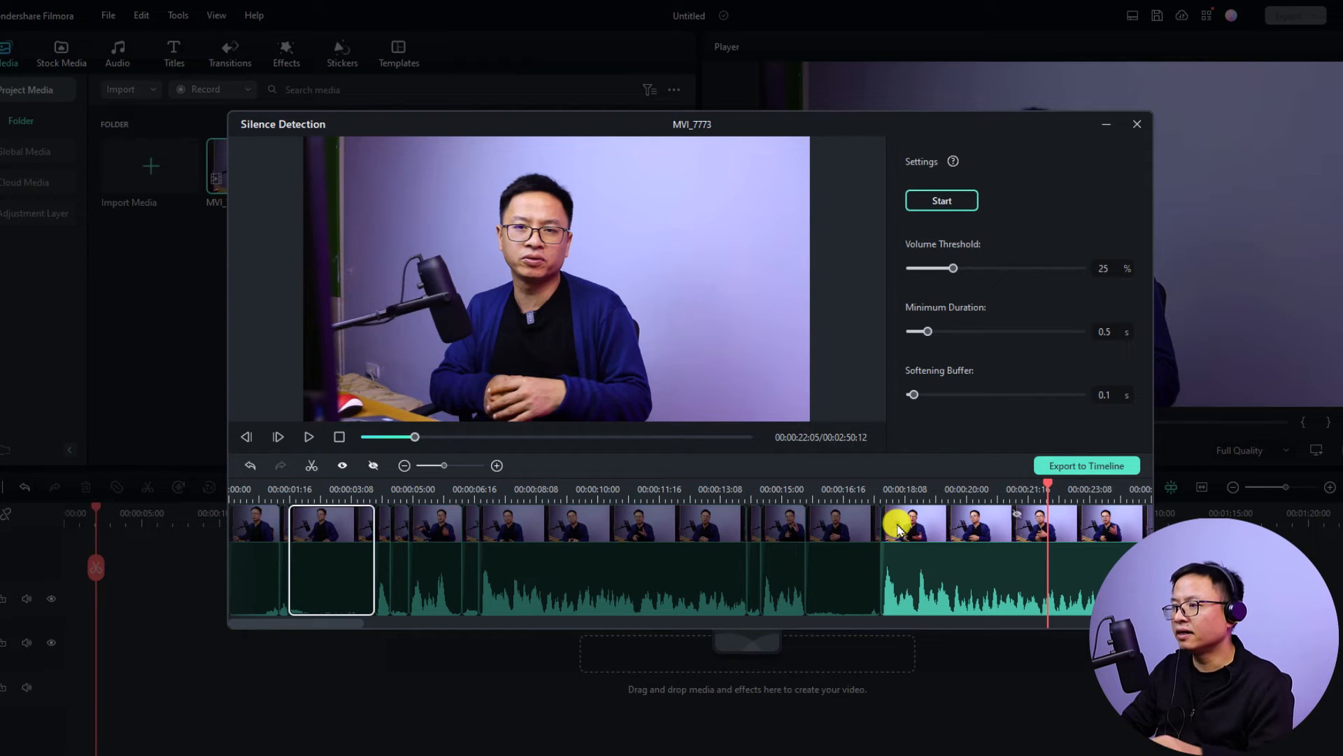
pyautogui.press('space')
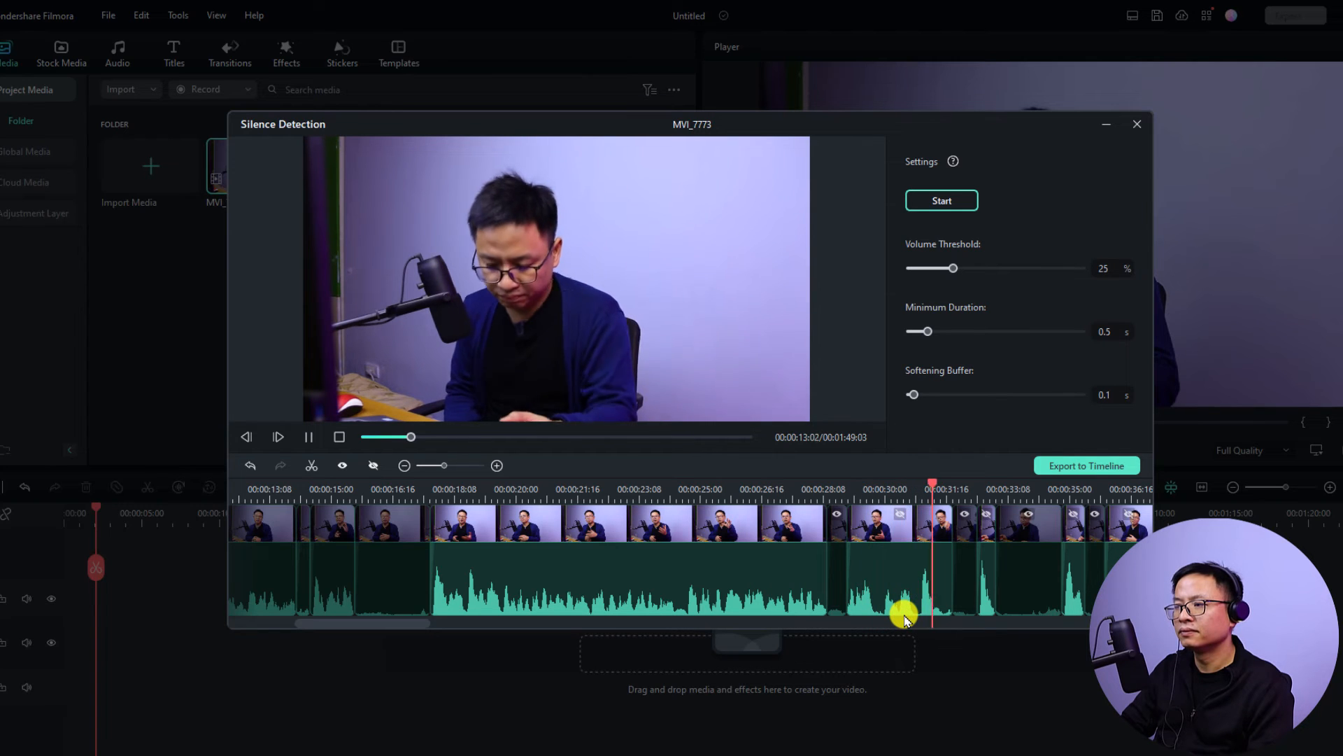
pyautogui.press('space')
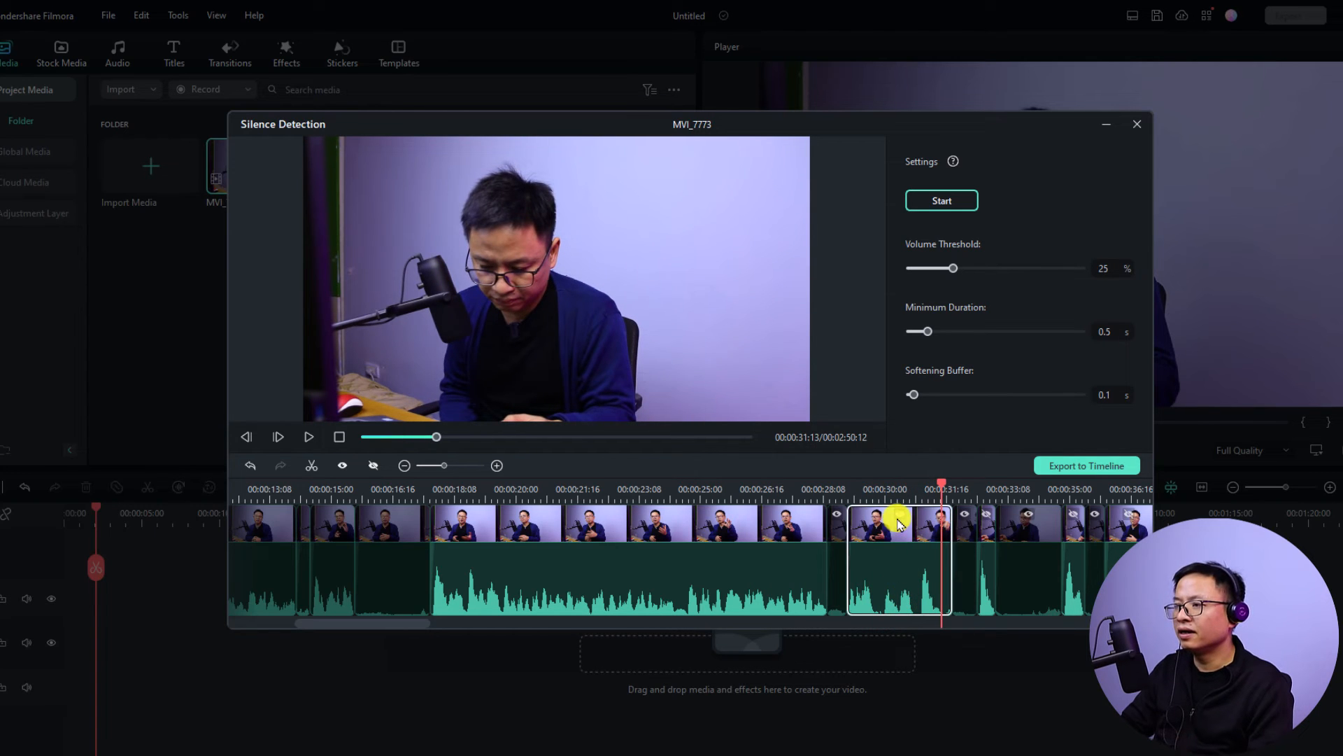
# Step: Exclude the section around the 30-second mark and select the two short sections after it
pyautogui.click(897, 522)
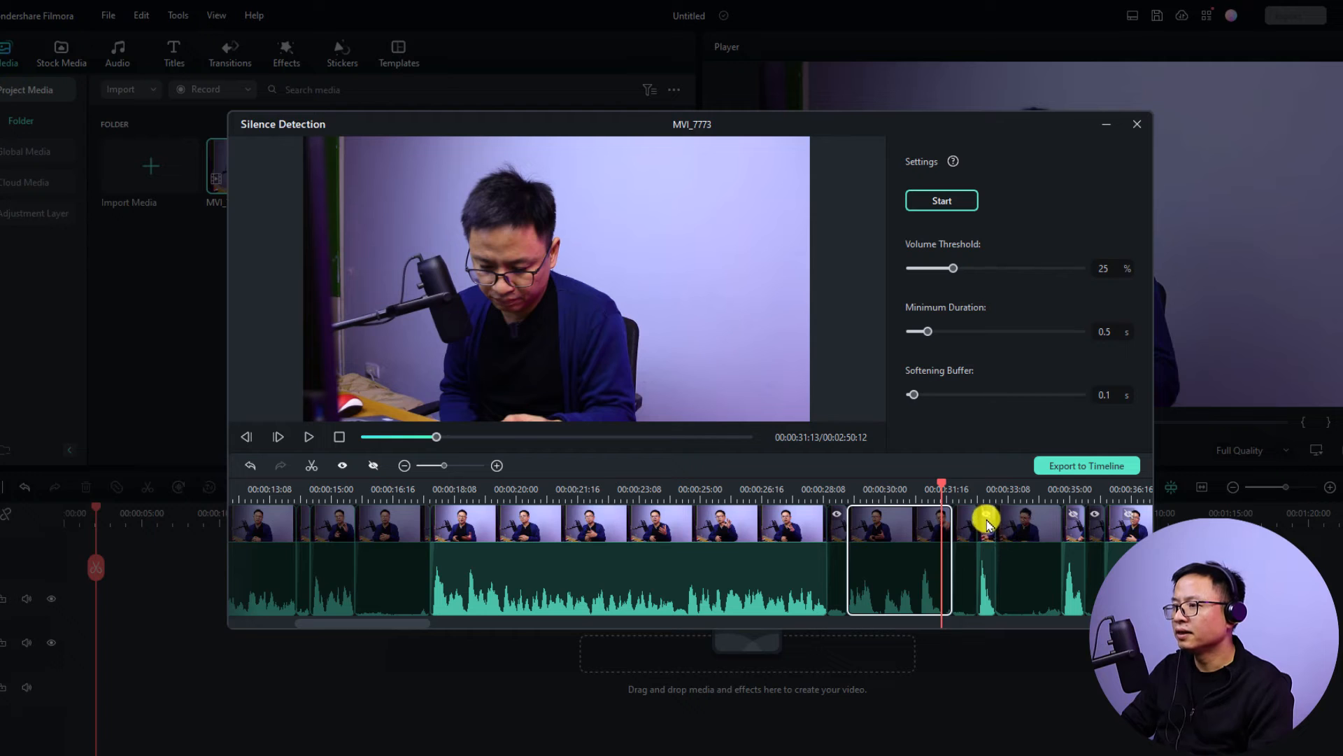
pyautogui.click(987, 521)
pyautogui.click(1076, 521)
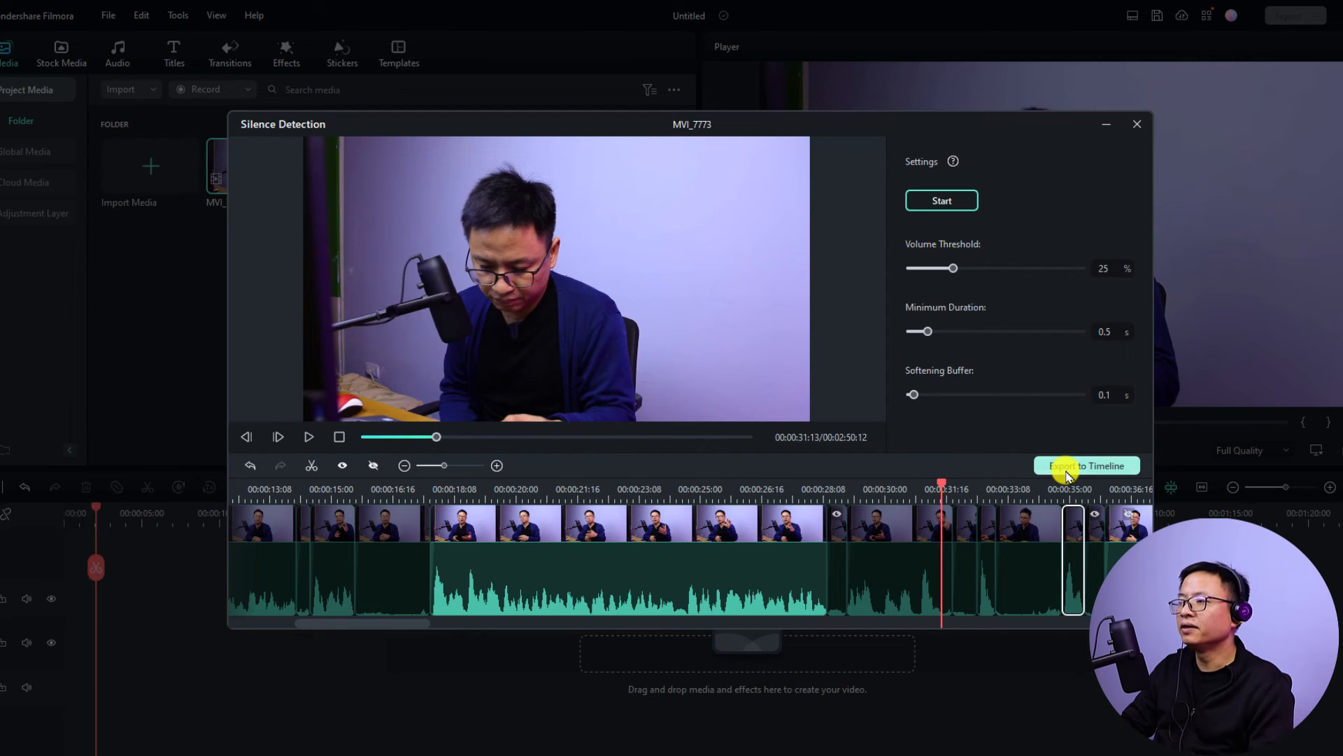
# Step: Export the trimmed result to the main timeline and play it, jumping to about 01:13
pyautogui.click(1067, 471)
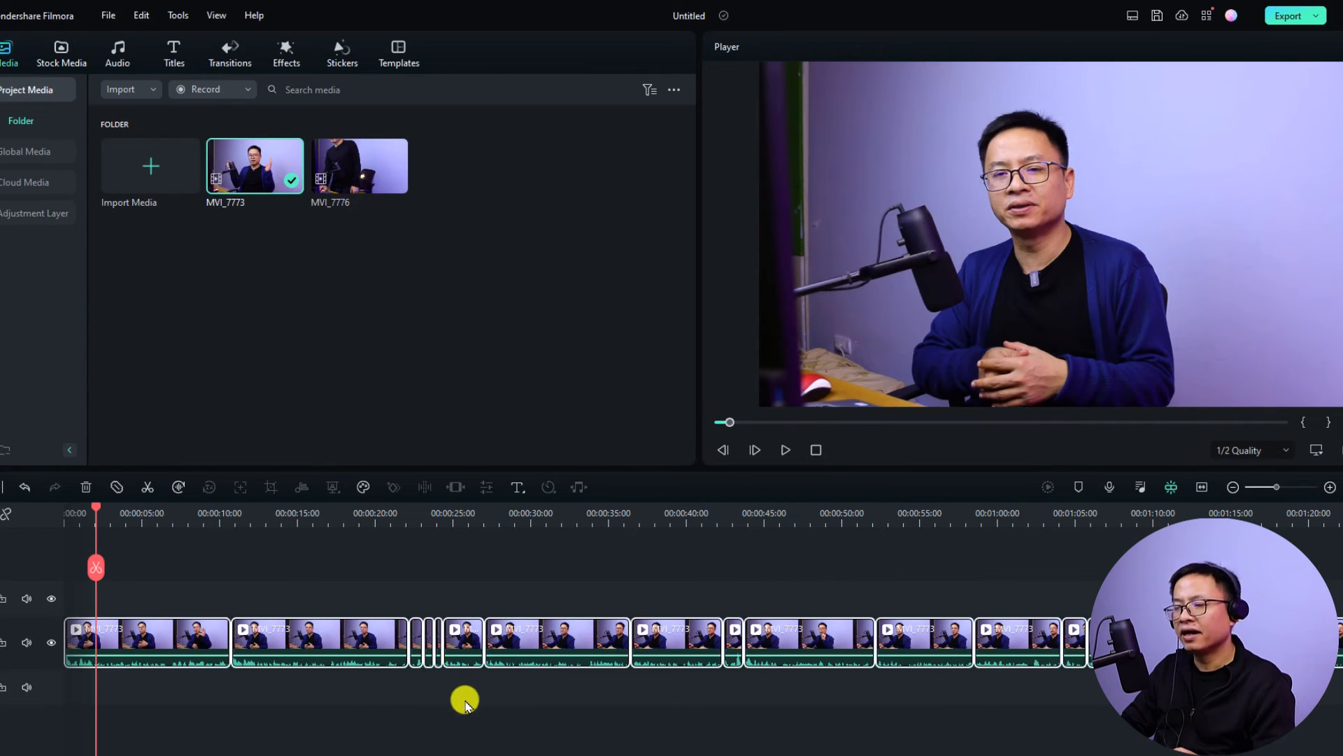
pyautogui.scroll(-2, 468, 706)
pyautogui.scroll(-2, 467, 708)
pyautogui.scroll(-2, 470, 714)
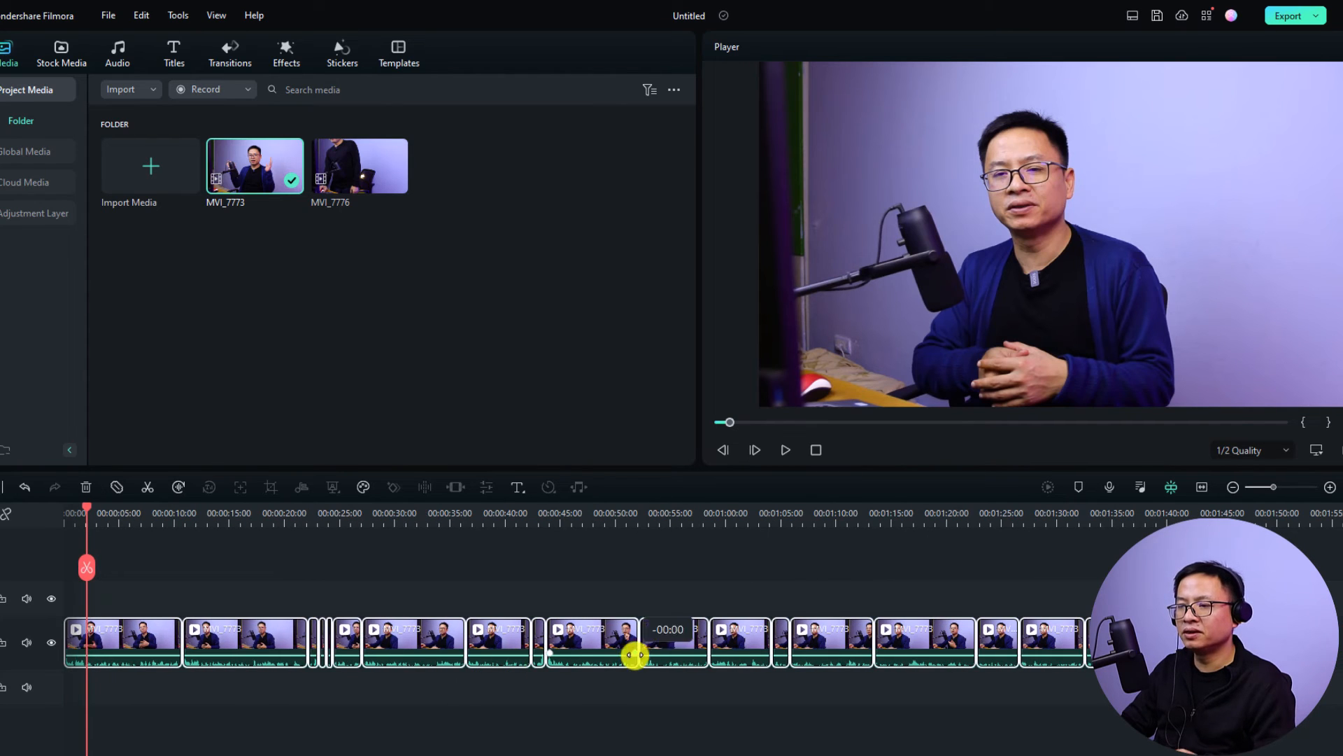
pyautogui.press('space')
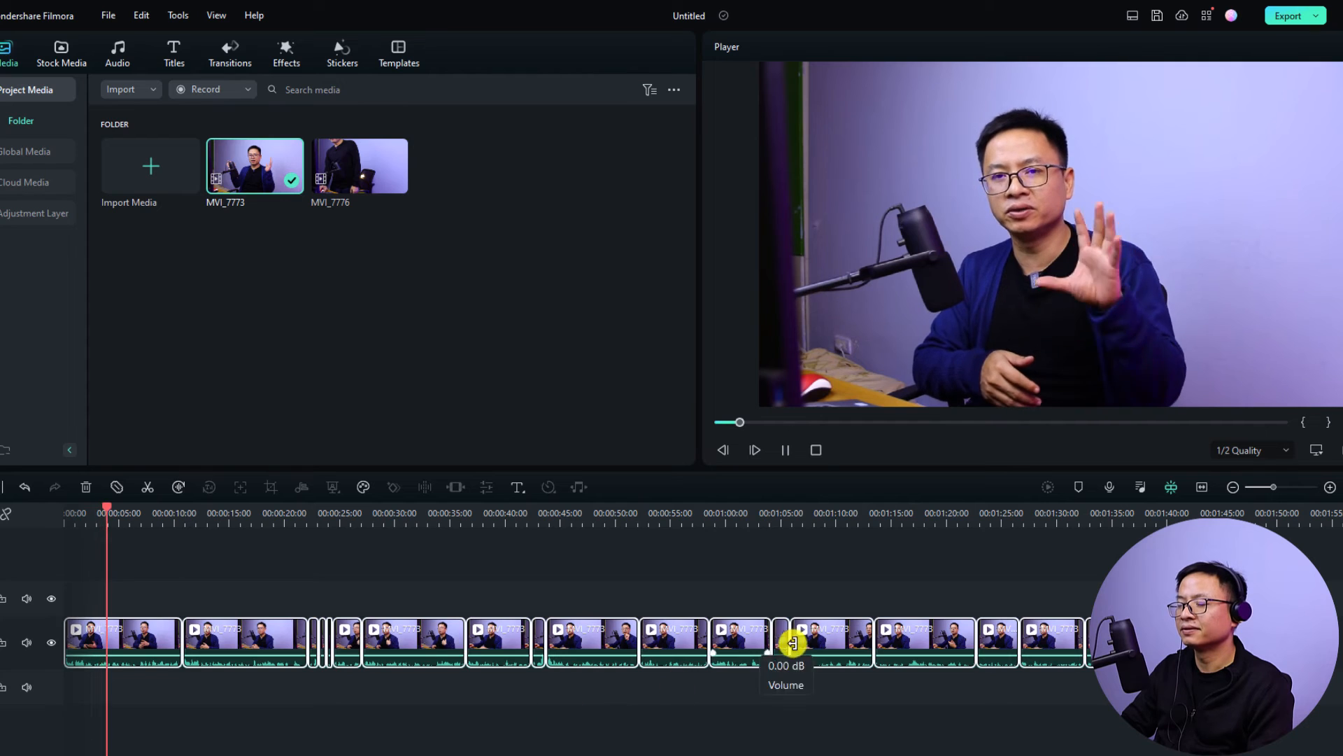
pyautogui.click(819, 514)
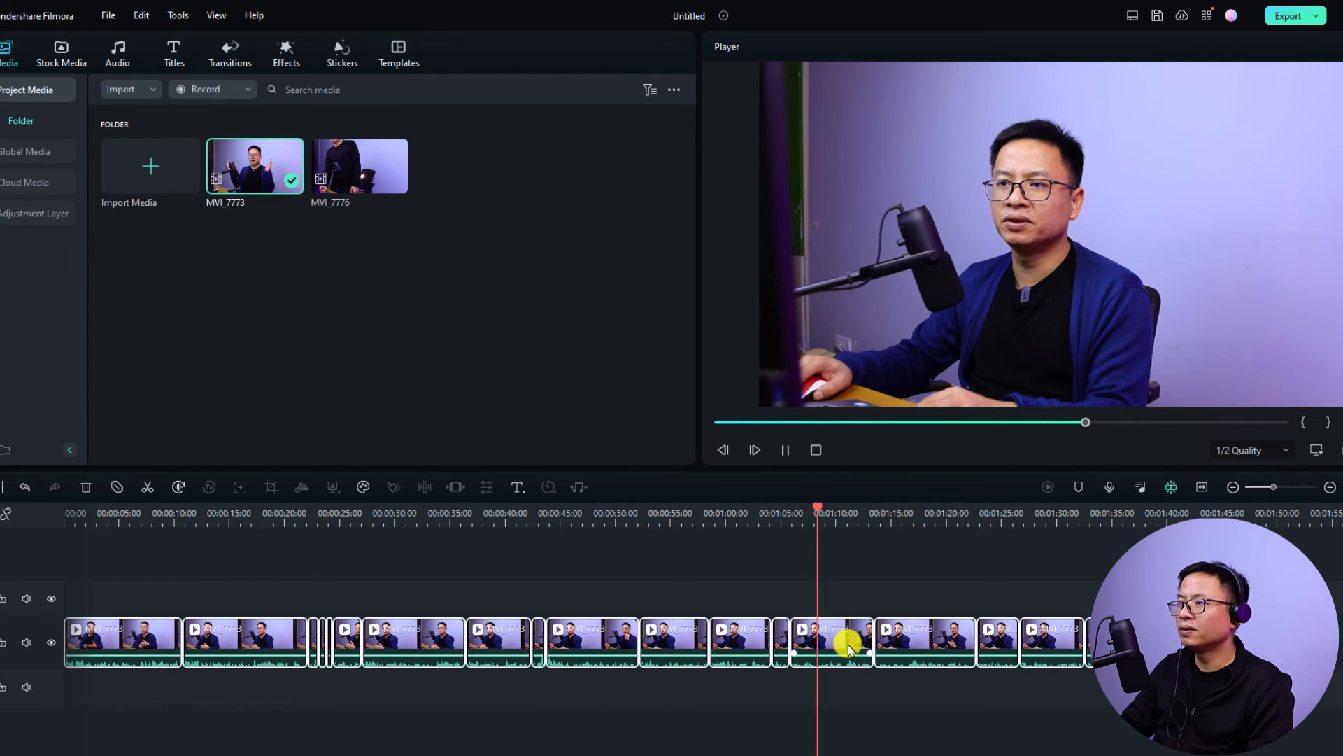
pyautogui.press('space')
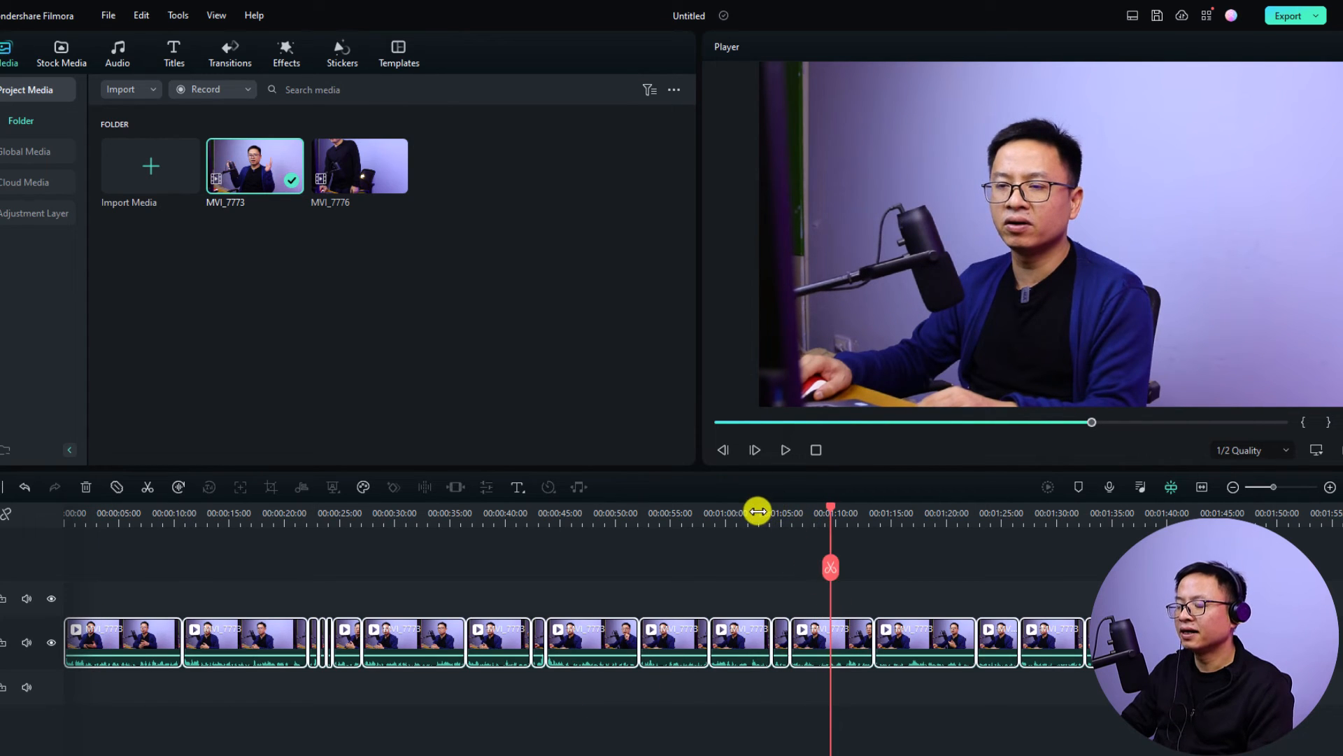
# Step: Replay the cut timeline from about 01:05 and pause
pyautogui.click(757, 512)
pyautogui.press('space')
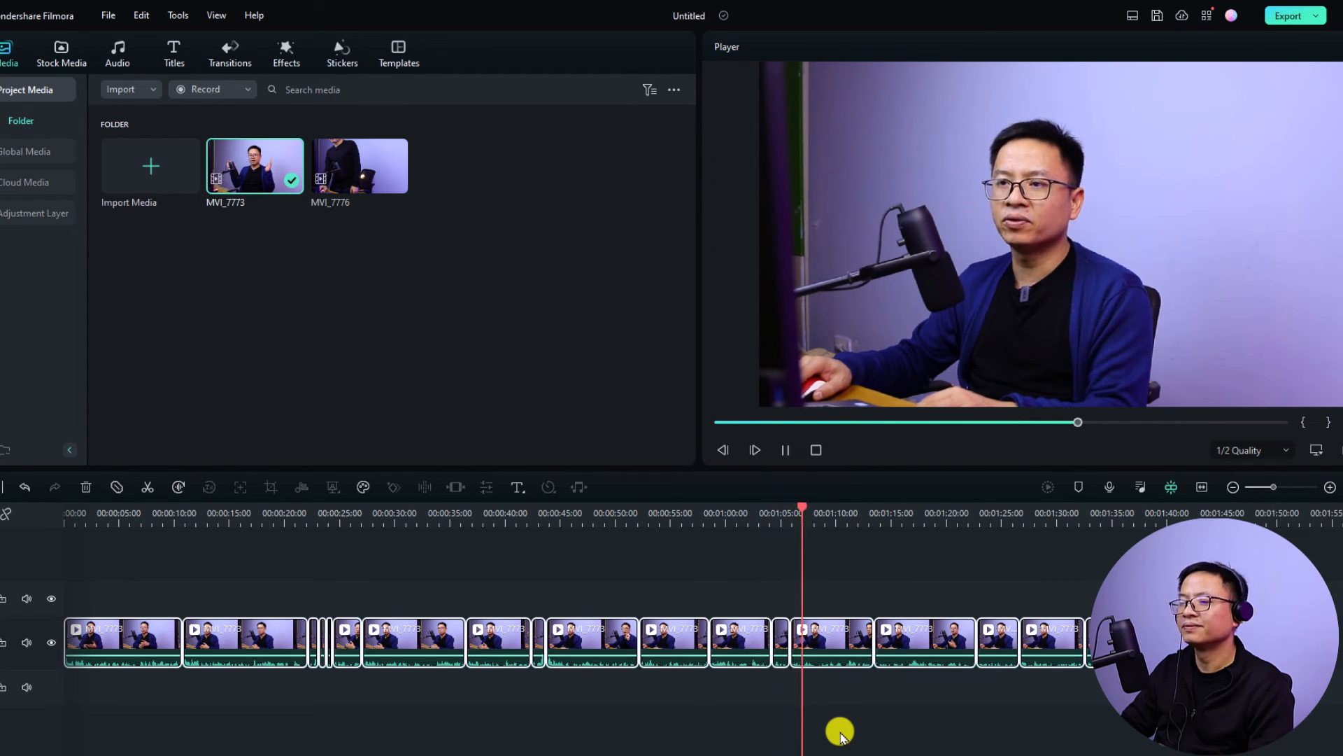
pyautogui.press('space')
pyautogui.moveTo(574, 562); pyautogui.dragTo(115, 710)
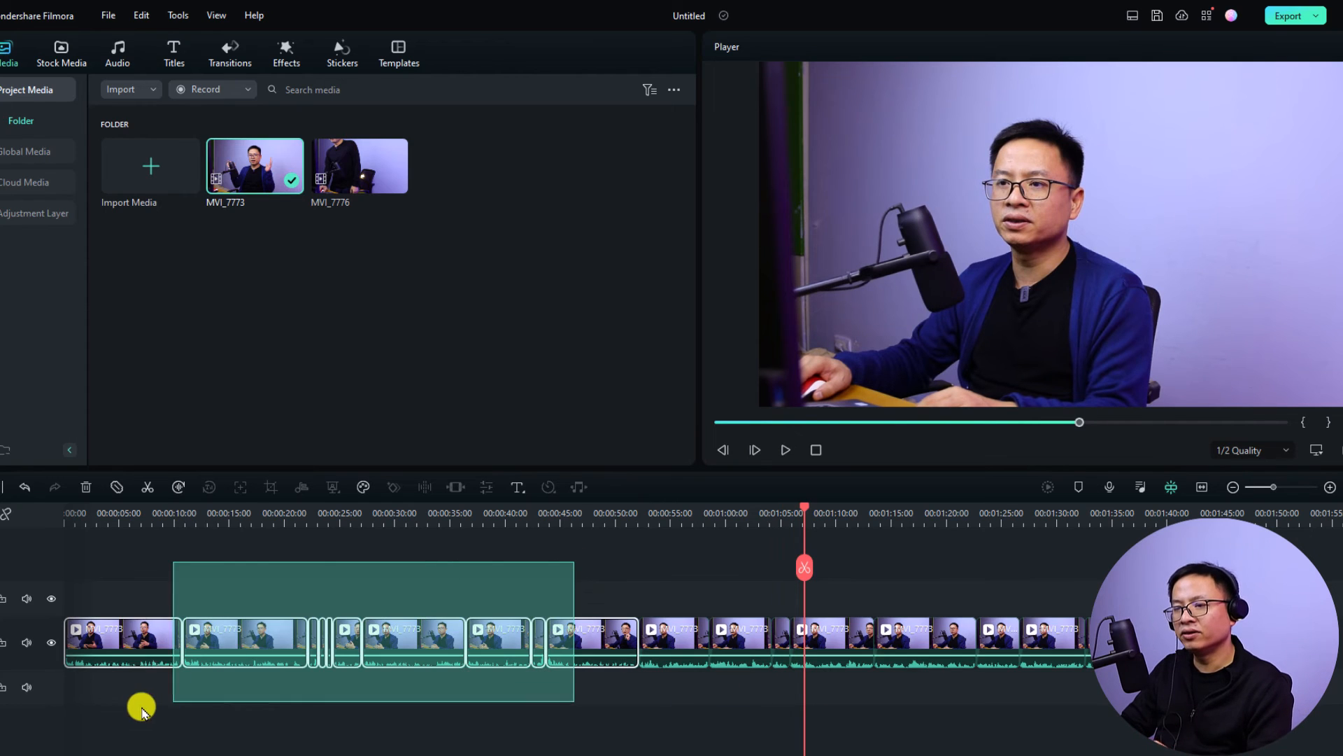